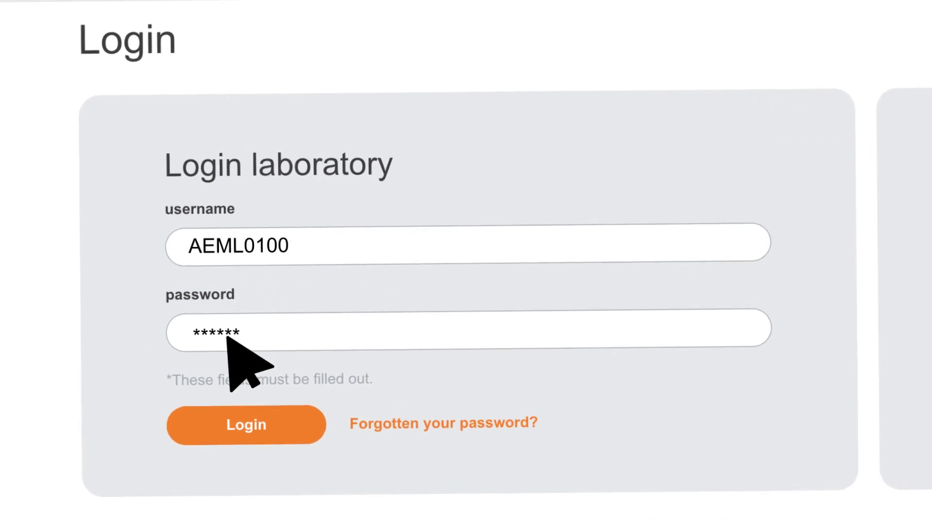
Step: Log into the laboratory account with username and password on the Login laboratory form
{"action": "left_click", "coordinate": [296, 422]}
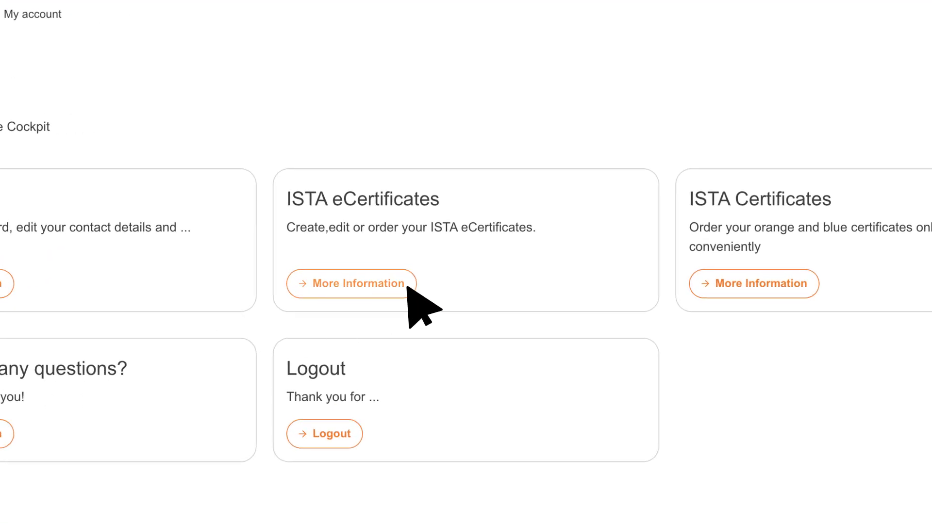
Step: Open More Information on the ISTA eCertificates card to list orange and blue certificates
{"action": "left_click", "coordinate": [409, 287]}
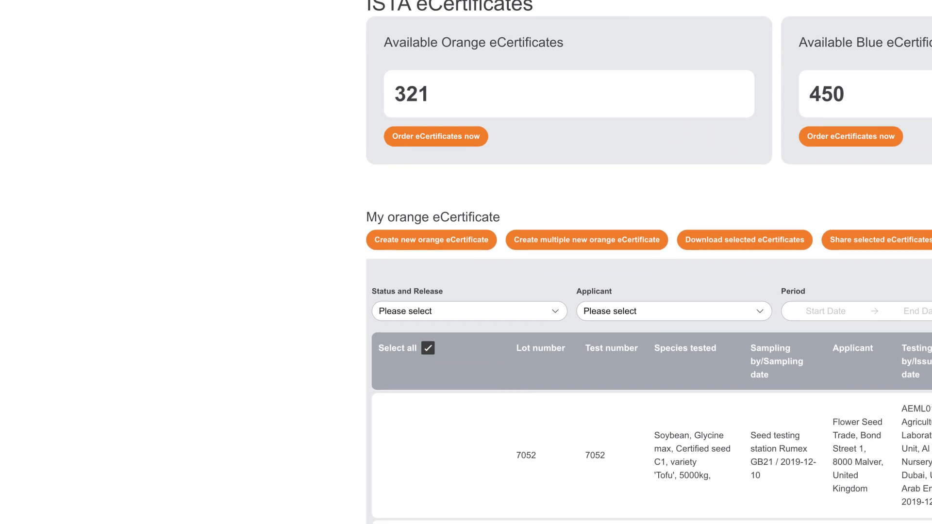
{"action": "scroll", "coordinate": [656, 327], "scroll_direction": "down", "scroll_amount": 10}
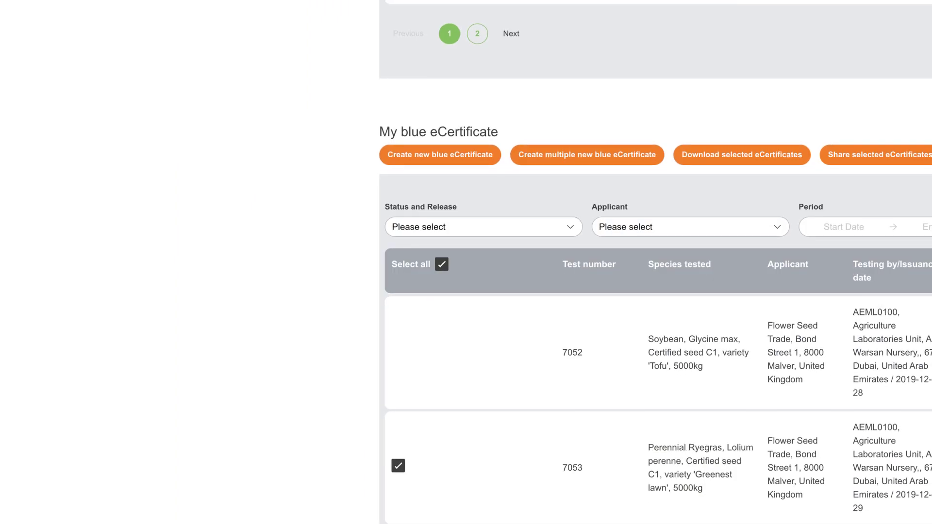
{"action": "scroll", "coordinate": [658, 290], "scroll_direction": "up", "scroll_amount": 10}
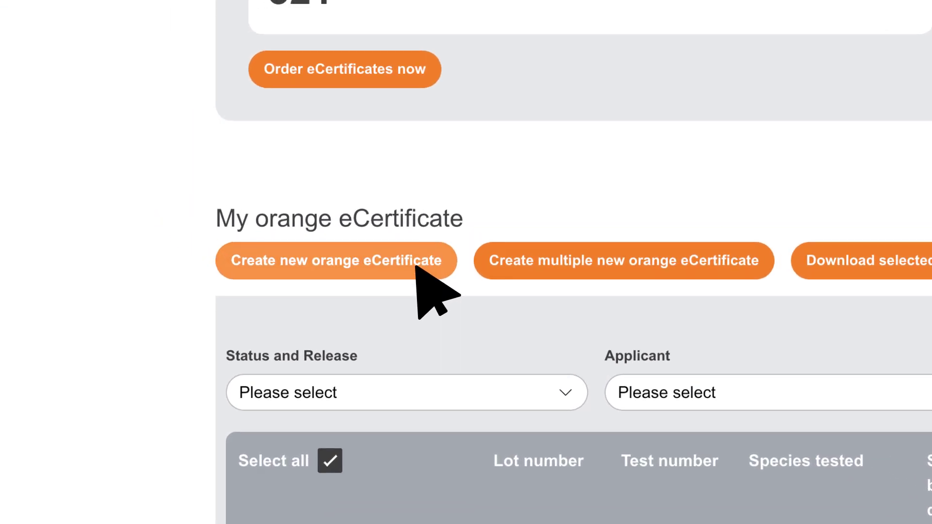
Step: Create an editable orange eCertificate, fill Sampling by, and set status Provisional ready to sign
{"action": "left_click", "coordinate": [419, 268]}
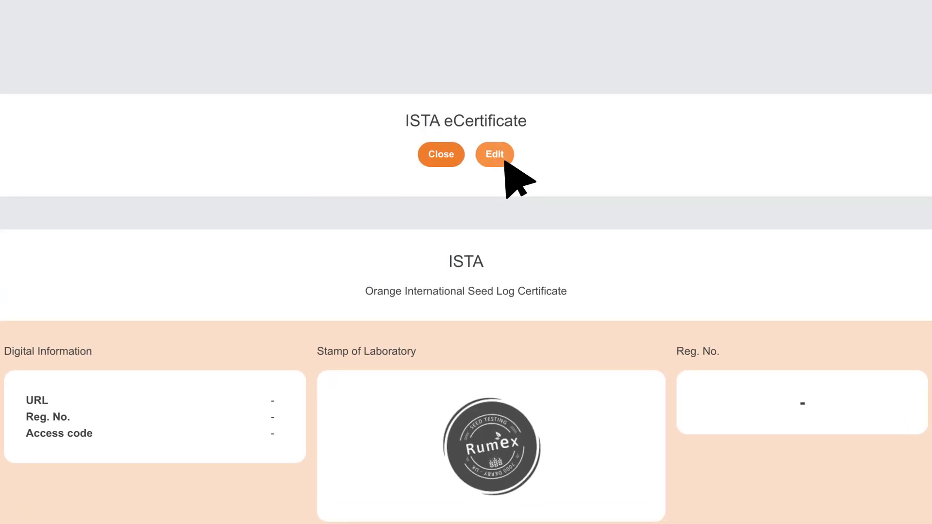
{"action": "left_click", "coordinate": [505, 161]}
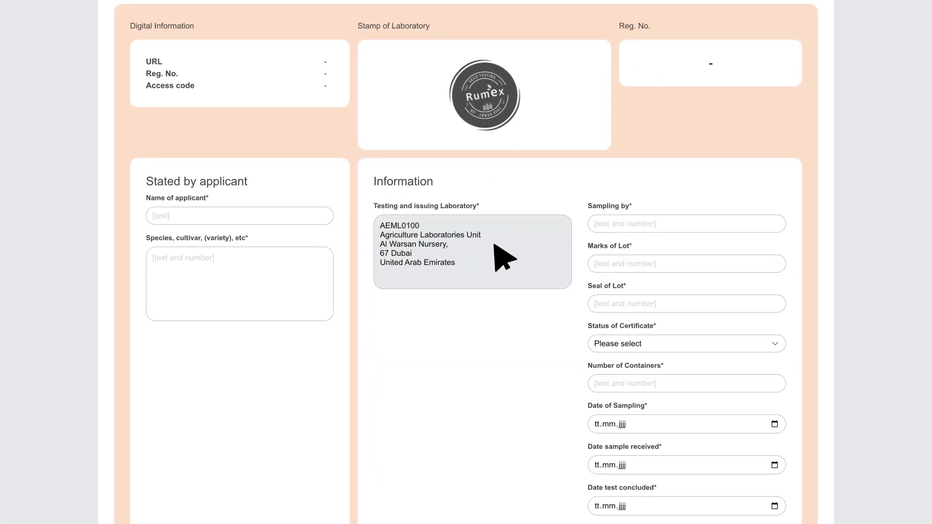
{"action": "scroll", "coordinate": [460, 292], "scroll_direction": "down", "scroll_amount": 8}
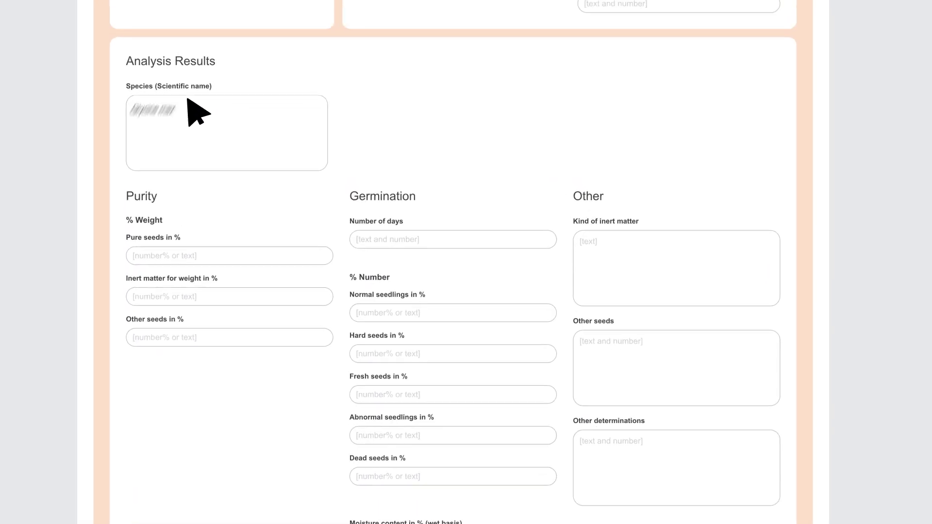
{"action": "scroll", "coordinate": [466, 263], "scroll_direction": "up", "scroll_amount": 8}
{"action": "left_click", "coordinate": [551, 99]}
{"action": "type", "text": "Seed testing station Rumex GB21"}
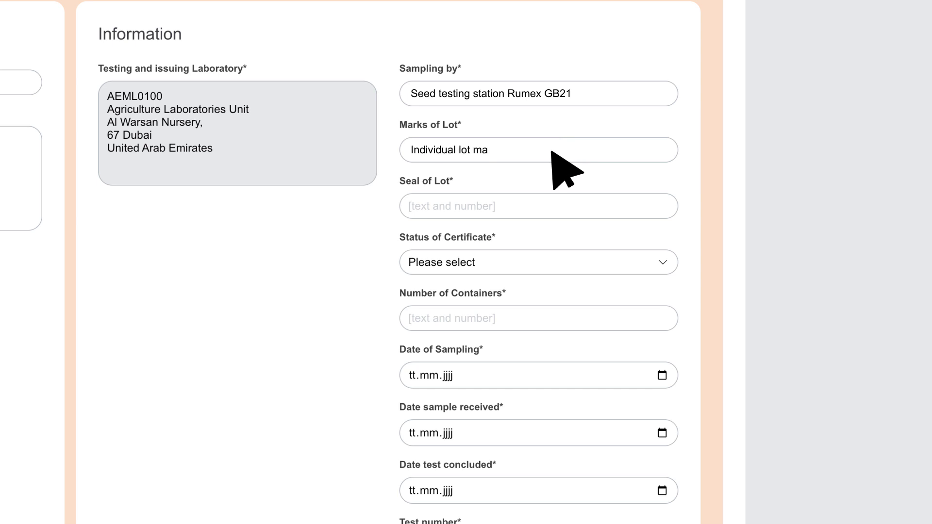
{"action": "type", "text": "rk e.g. ISTA 2000 PAR"}
{"action": "left_click", "coordinate": [553, 266]}
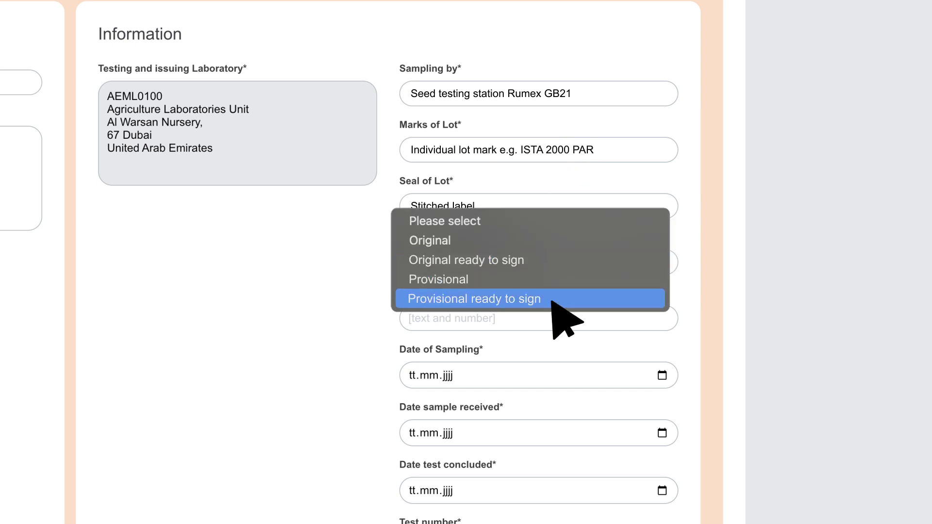
{"action": "left_click", "coordinate": [552, 300]}
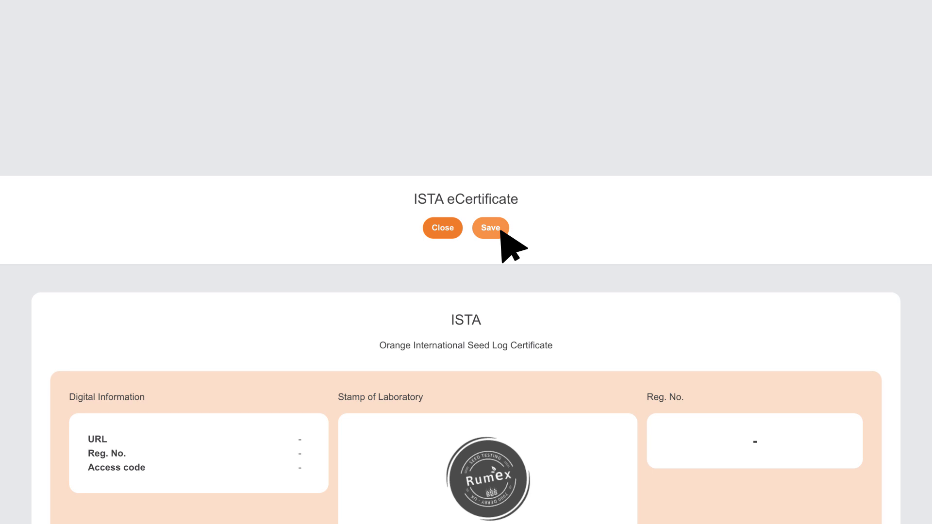
Step: Close the new certificate form and preview the Create multiple eCertificates upload dialog
{"action": "left_click", "coordinate": [502, 232]}
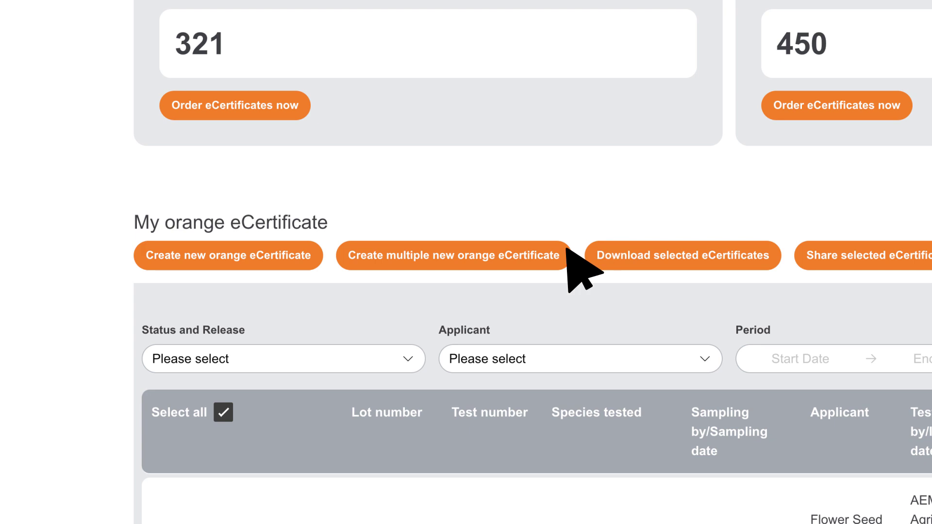
{"action": "left_click", "coordinate": [523, 267]}
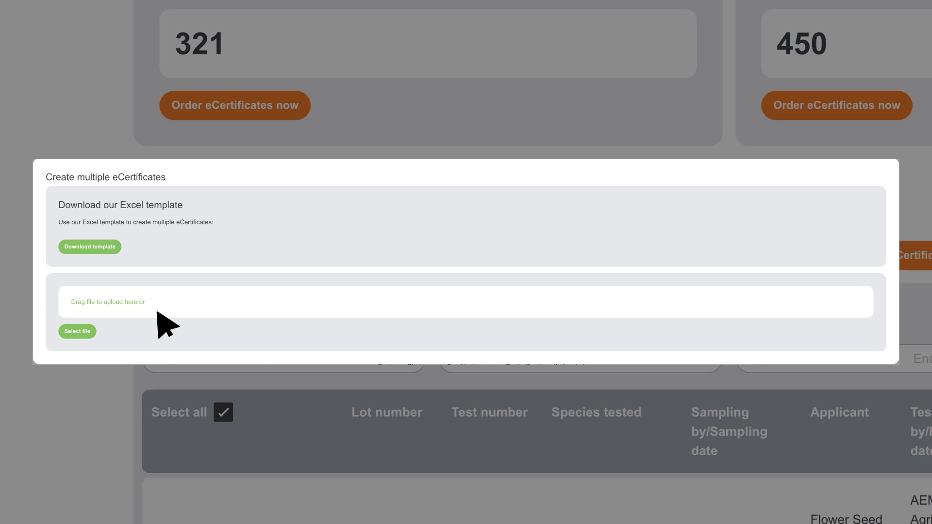
{"action": "scroll", "coordinate": [510, 433], "scroll_direction": "down", "scroll_amount": 5}
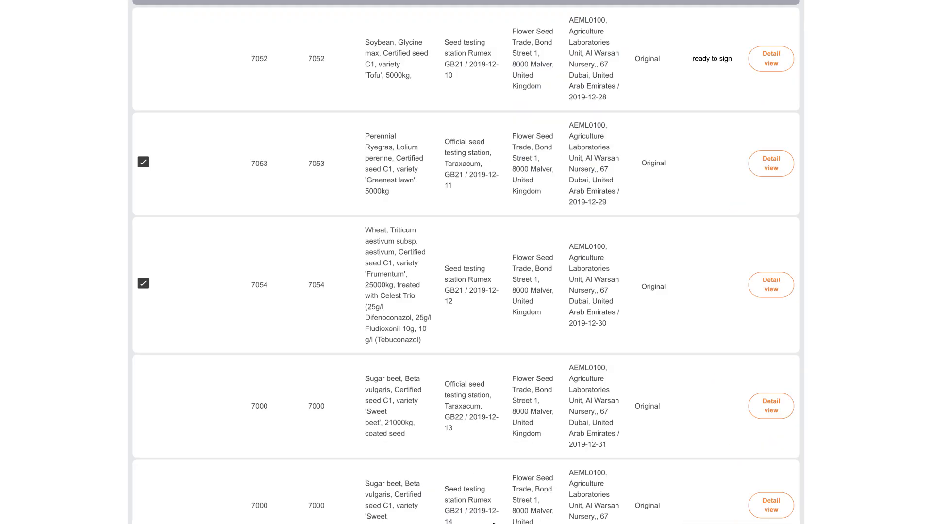
{"action": "scroll", "coordinate": [513, 433], "scroll_direction": "up", "scroll_amount": 2}
{"action": "scroll", "coordinate": [510, 416], "scroll_direction": "up", "scroll_amount": 4}
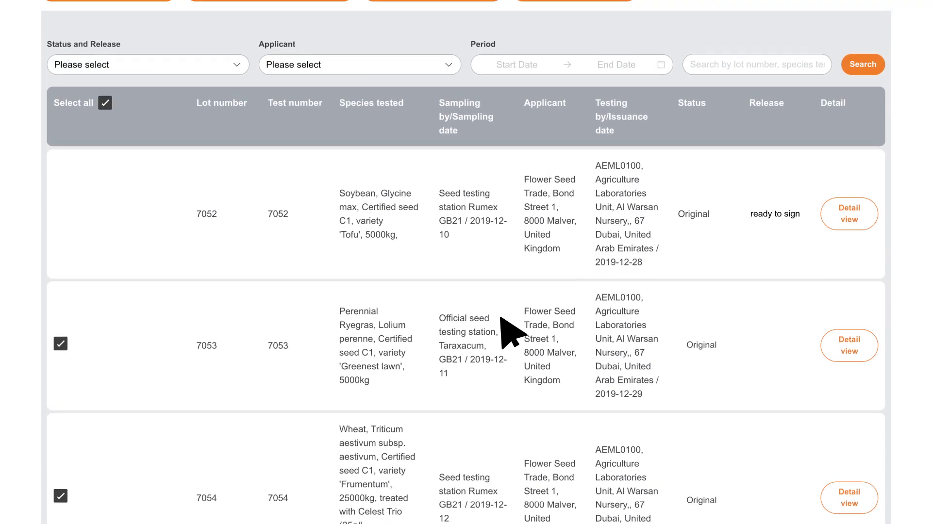
{"action": "scroll", "coordinate": [509, 333], "scroll_direction": "up", "scroll_amount": 1}
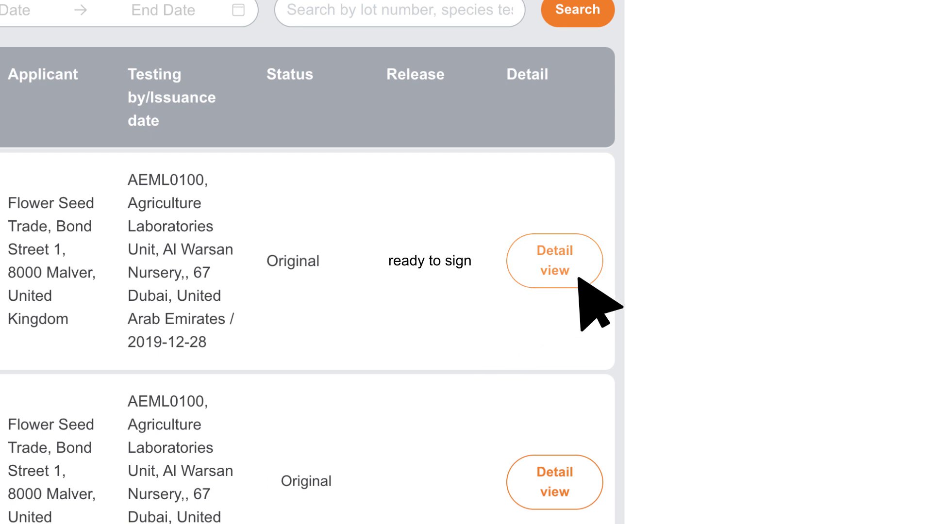
Step: Open the Detail view of the orange certificate for lot 7052
{"action": "left_click", "coordinate": [580, 278]}
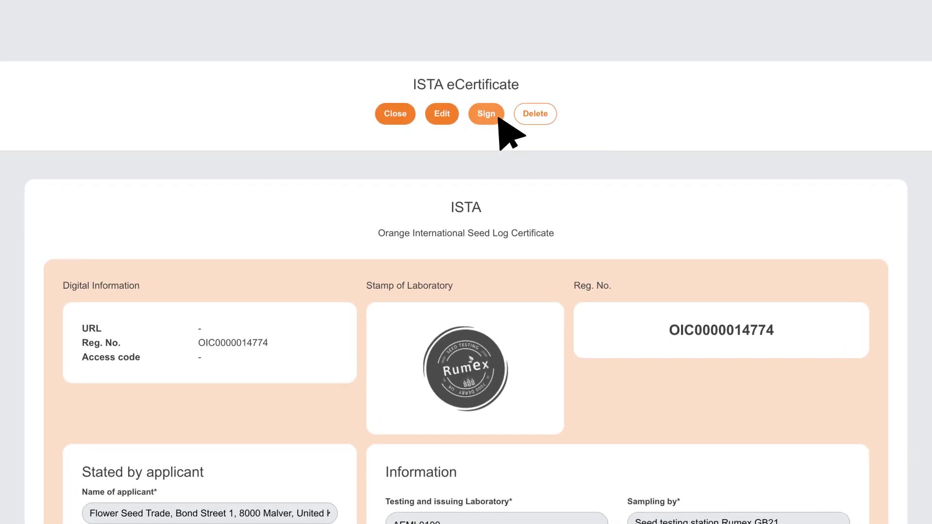
{"action": "left_click", "coordinate": [499, 119]}
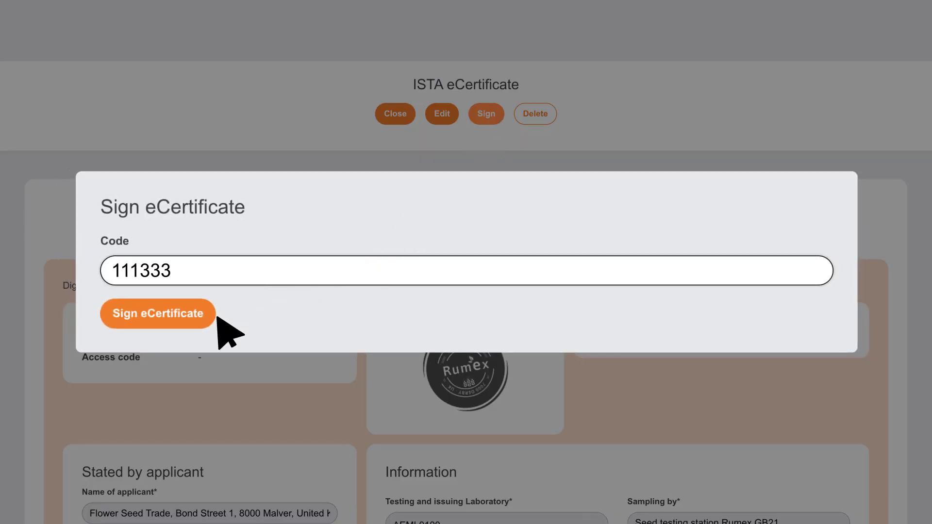
{"action": "left_click", "coordinate": [202, 318]}
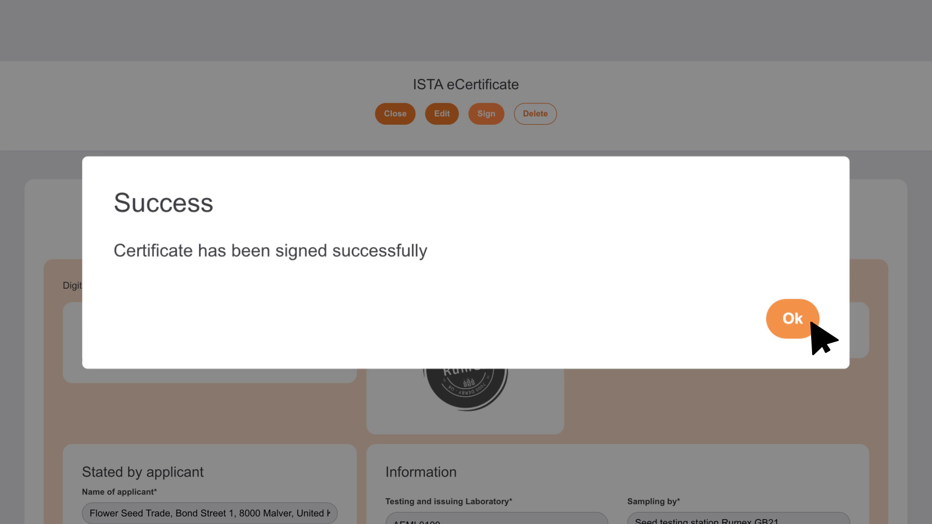
{"action": "left_click", "coordinate": [793, 318]}
{"action": "scroll", "coordinate": [811, 333], "scroll_direction": "down", "scroll_amount": 15}
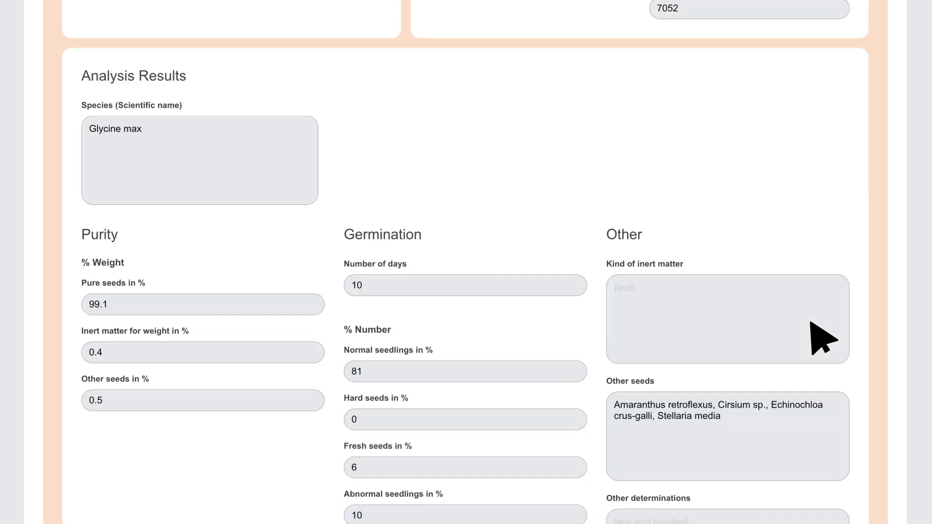
{"action": "scroll", "coordinate": [778, 315], "scroll_direction": "down", "scroll_amount": 3}
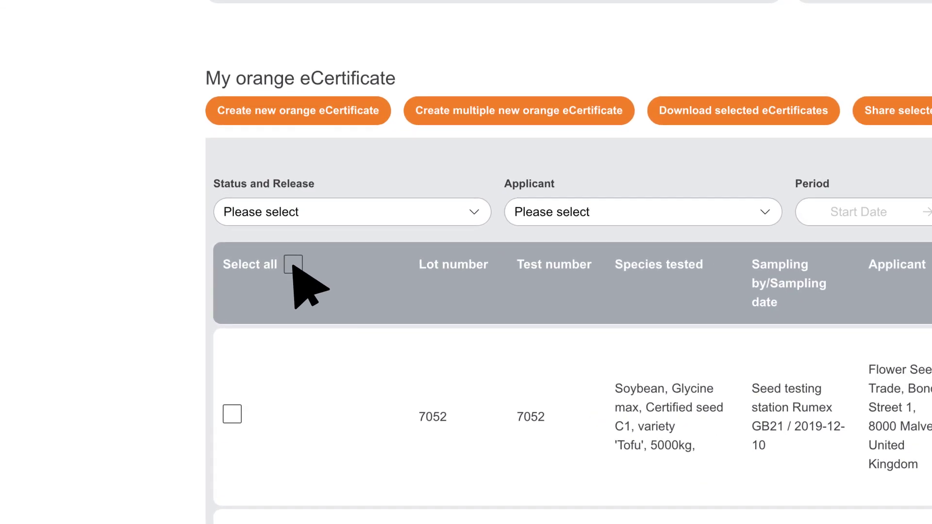
{"action": "left_click", "coordinate": [271, 281]}
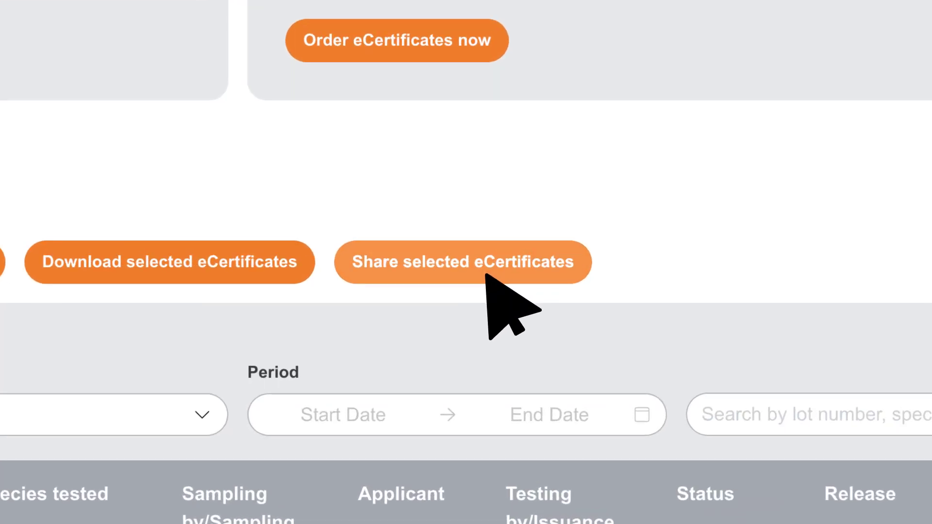
{"action": "left_click", "coordinate": [486, 275]}
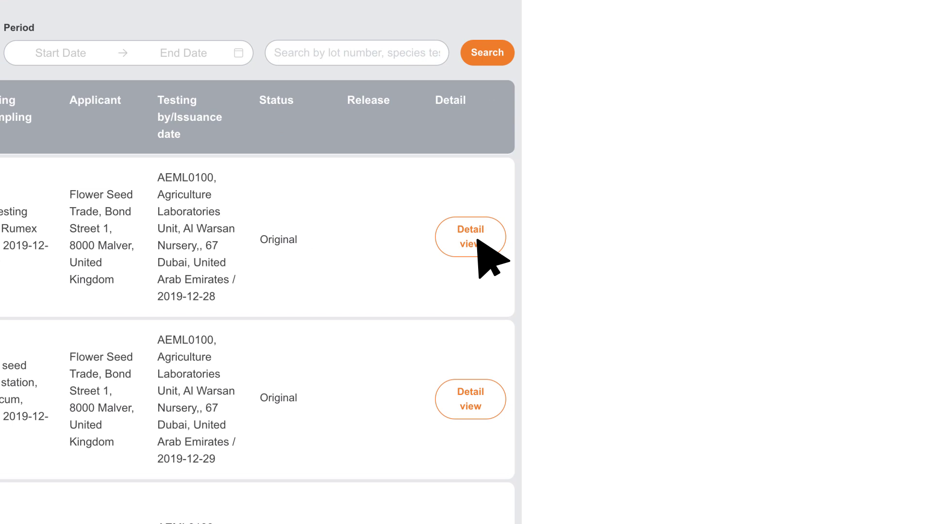
{"action": "left_click", "coordinate": [677, 342]}
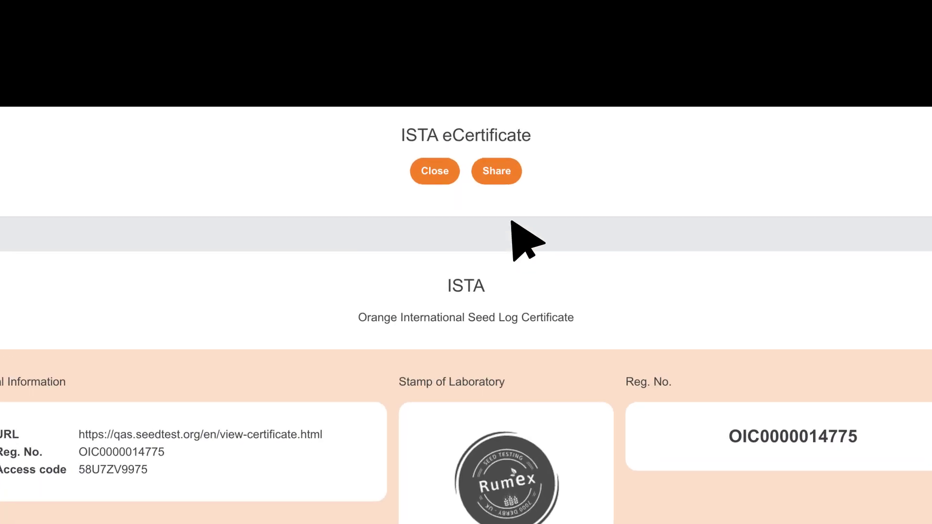
{"action": "left_click", "coordinate": [510, 187]}
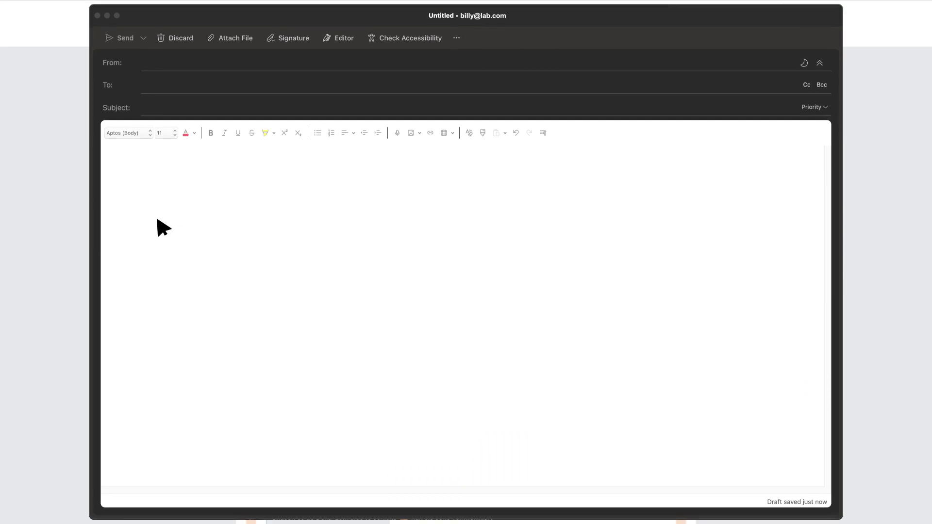